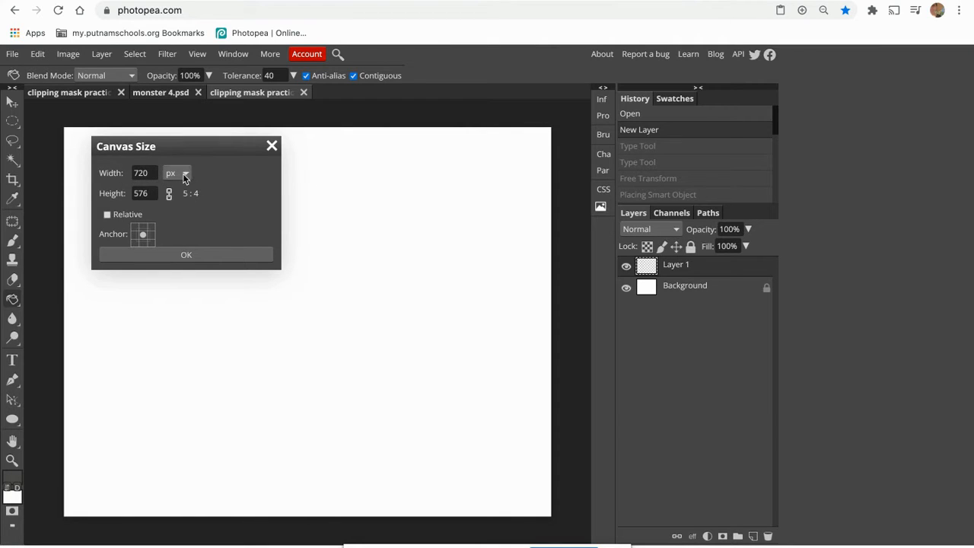
# Switch the canvas size units to inches and accept the canvas at 10 by 8 inches.
pyautogui.click(181, 174)
pyautogui.click(177, 205)
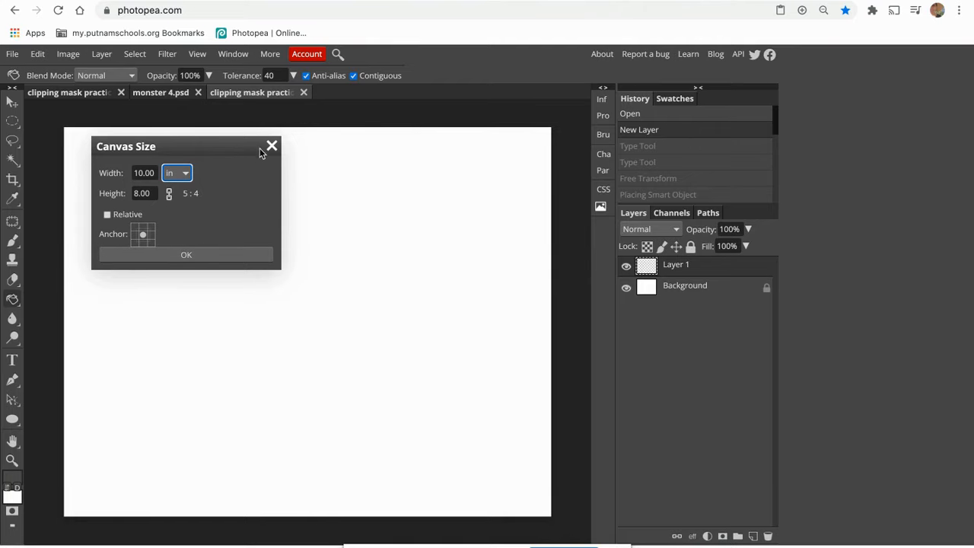
pyautogui.click(194, 255)
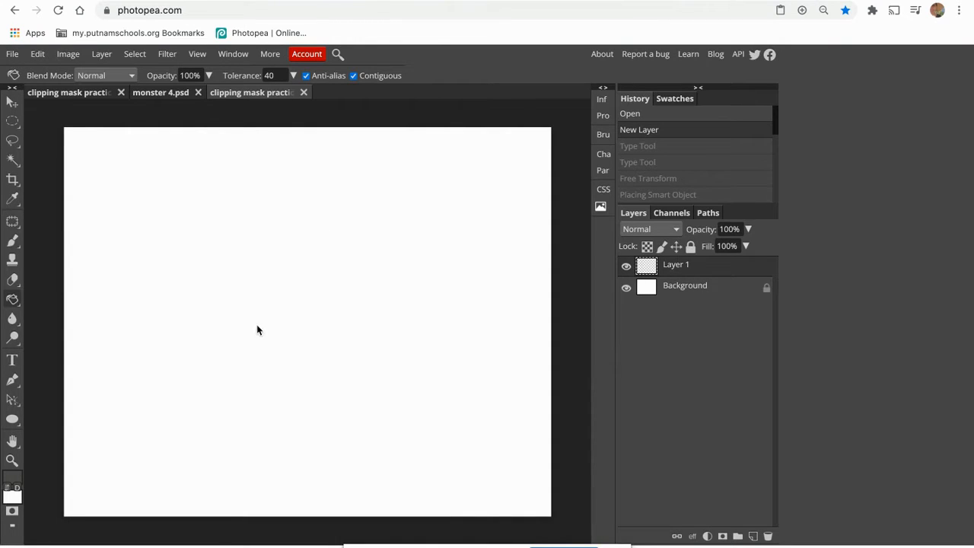
# Add a text layer reading "spooky" in the Creepster font near the upper part of the canvas.
pyautogui.click(12, 361)
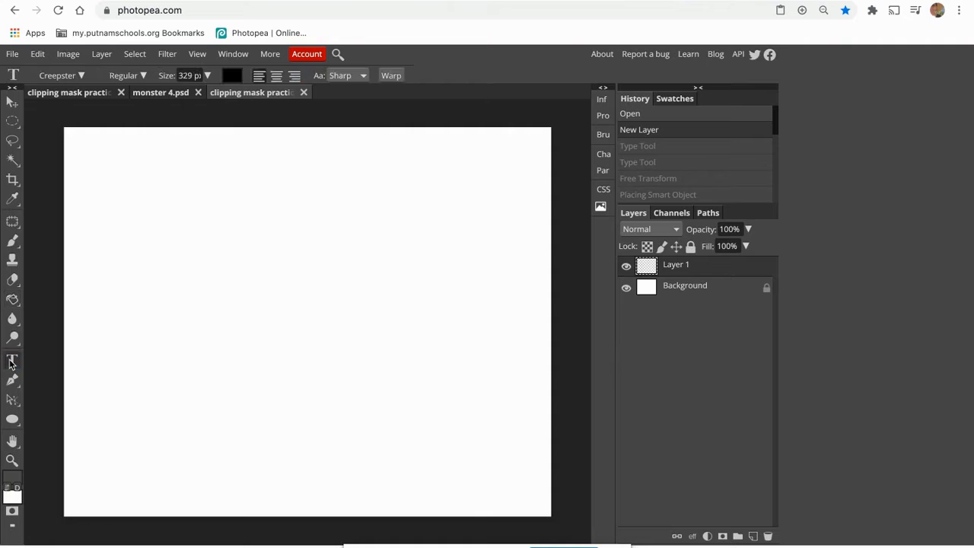
pyautogui.click(138, 304)
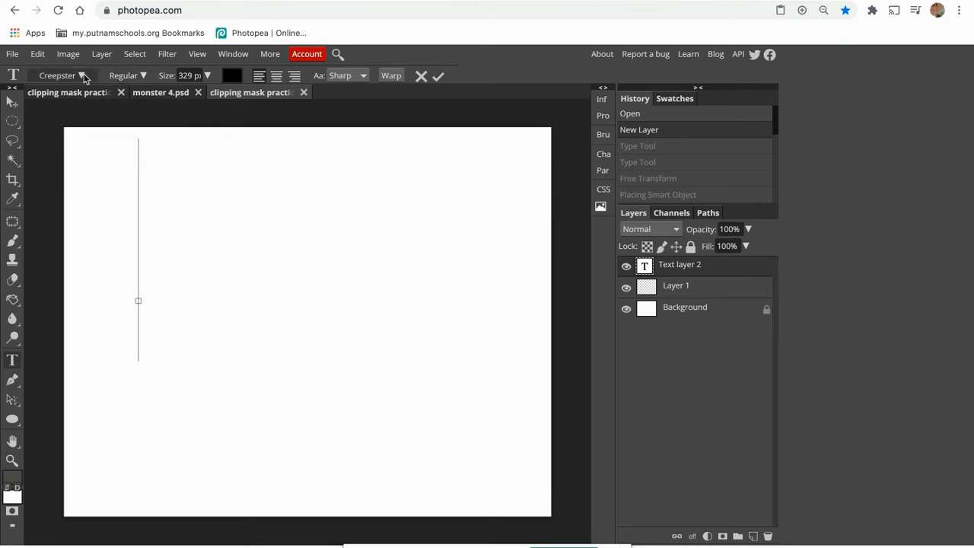
pyautogui.click(82, 76)
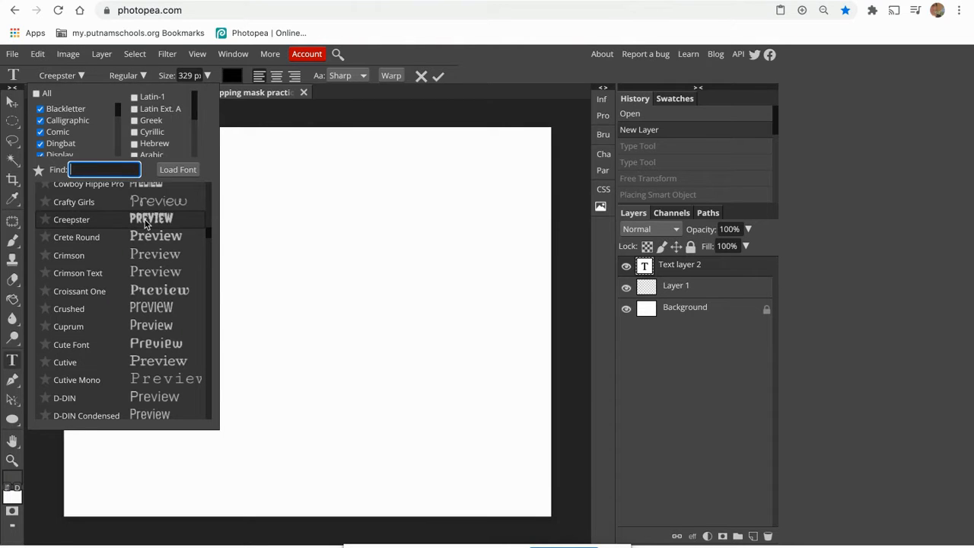
pyautogui.click(131, 221)
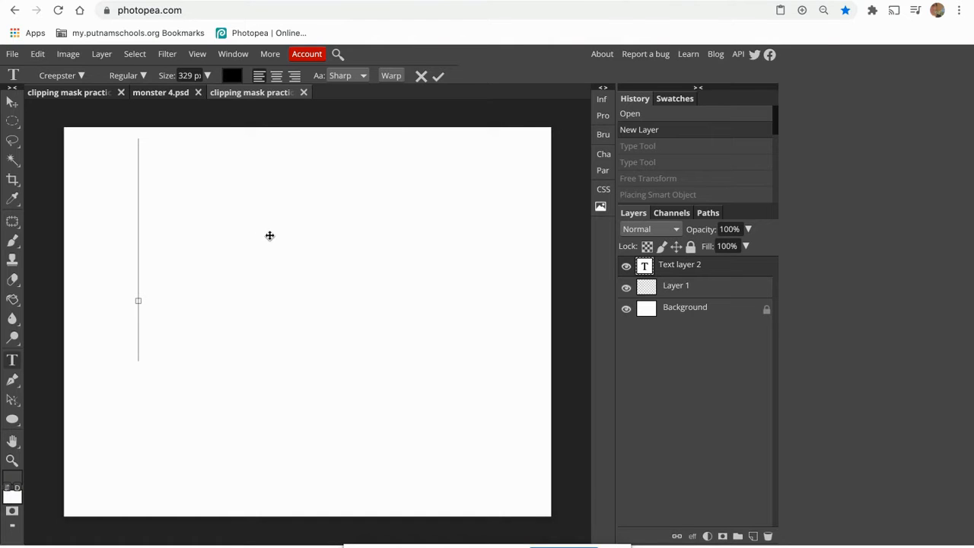
pyautogui.write('SPOOK')
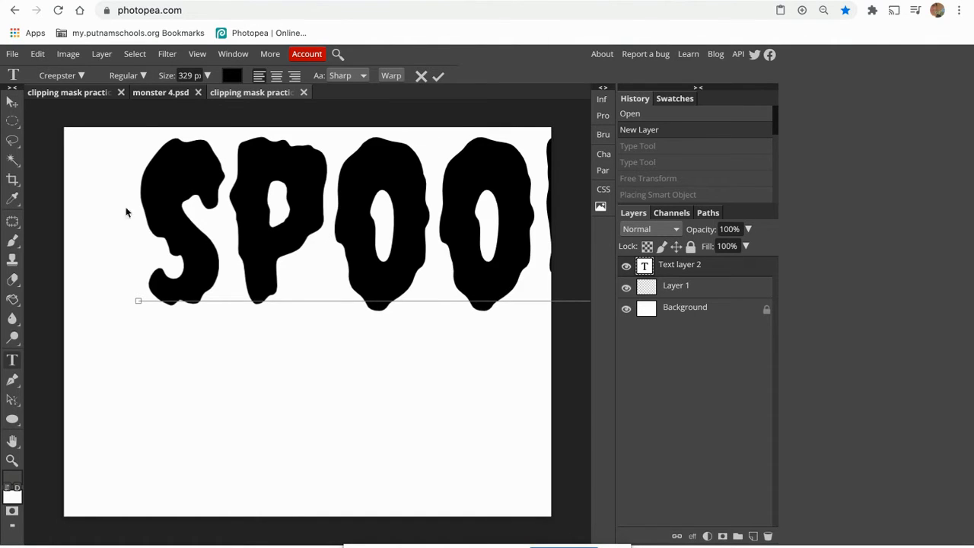
# Free-transform the text to about 80.5% width and 108% height, spanning the full canvas width around X 360, Y 261 px.
pyautogui.click(37, 54)
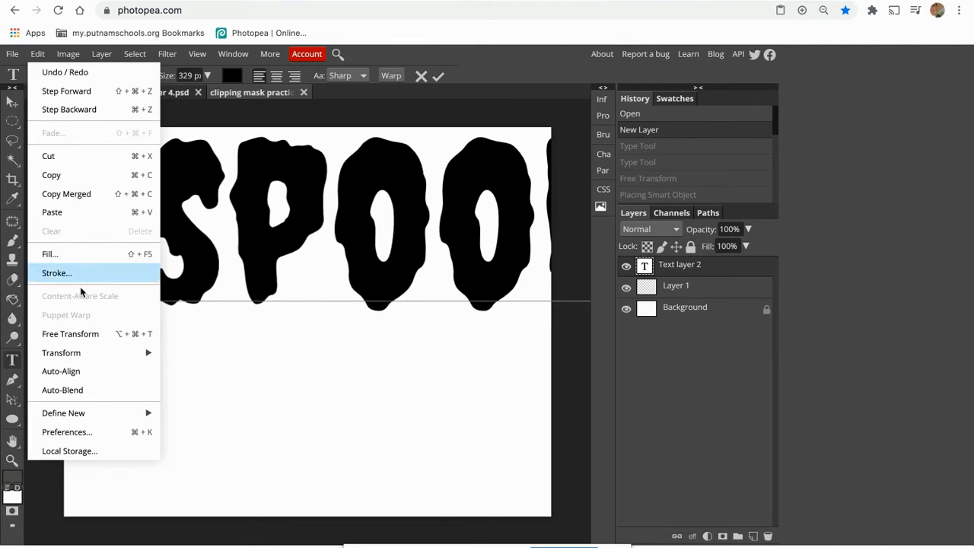
pyautogui.click(76, 334)
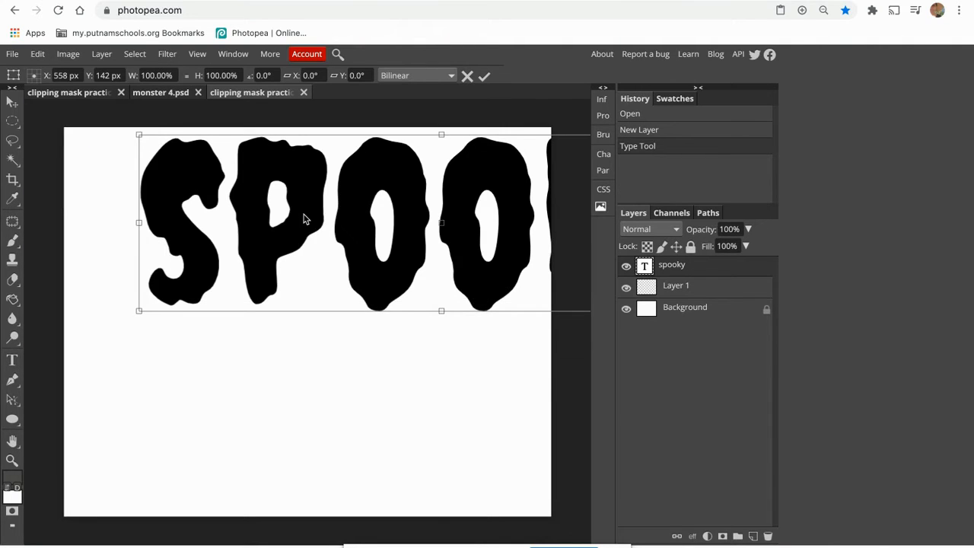
pyautogui.hotkey('ctrl', '-')
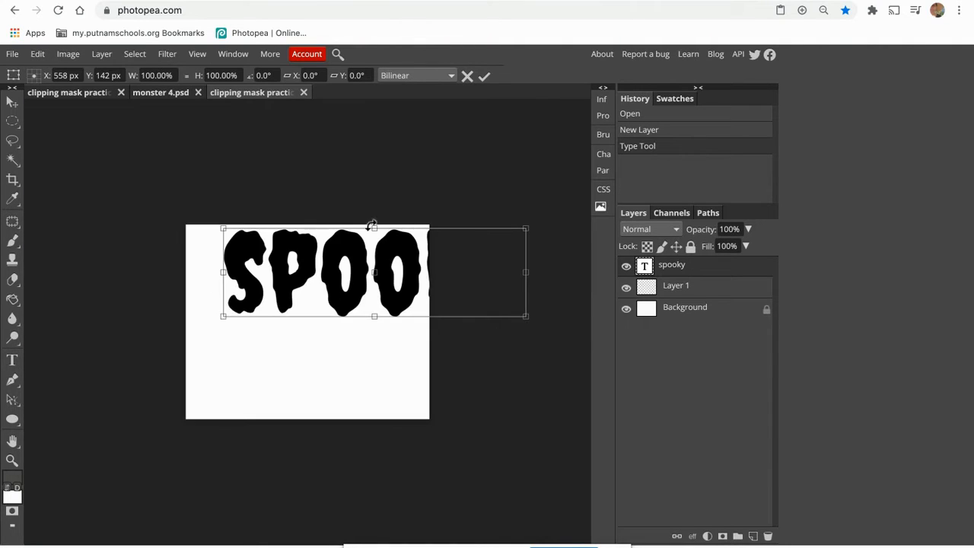
pyautogui.moveTo(524, 228); pyautogui.dragTo(419, 247)
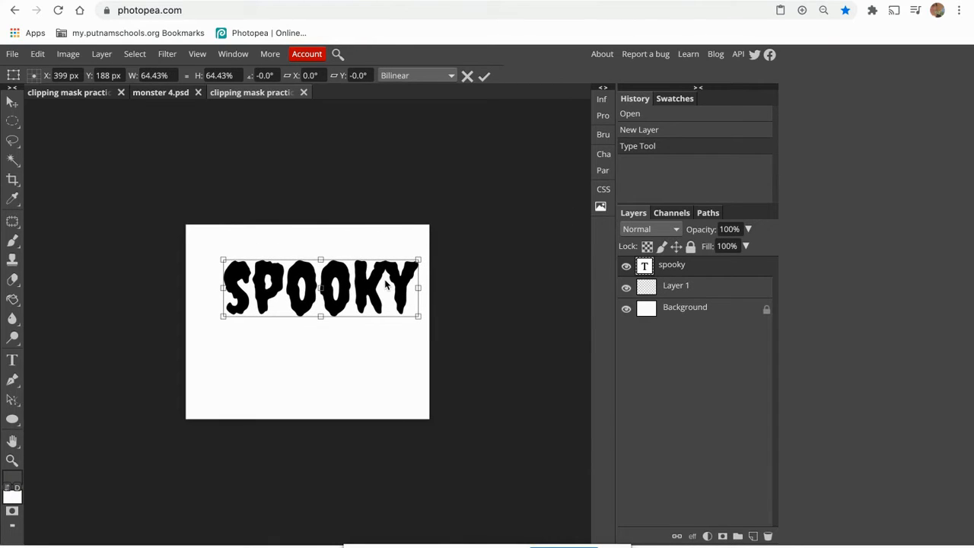
pyautogui.moveTo(385, 285); pyautogui.dragTo(430, 265)
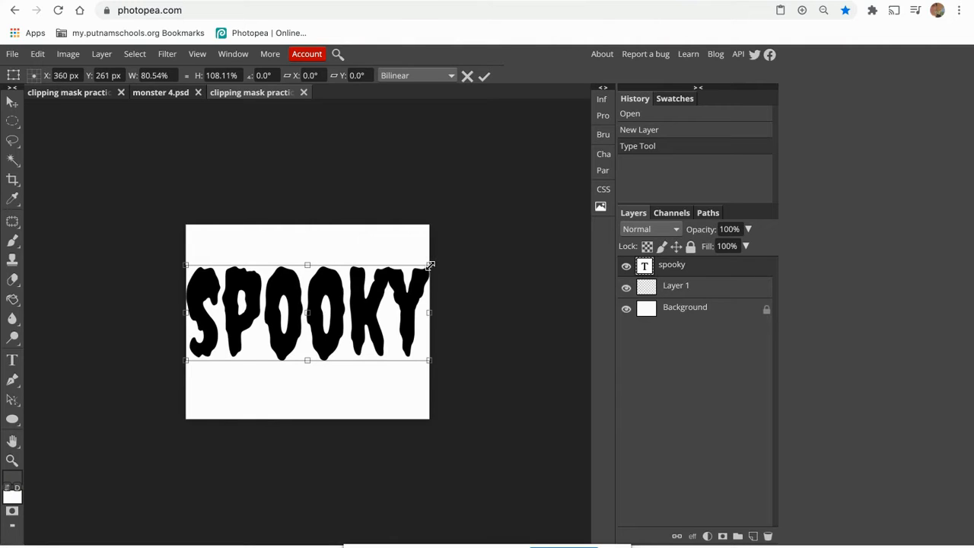
# Apply the text transform, delete the empty Layer 1, and place the moonlit clouds photo between the text and the Background layer.
pyautogui.click(686, 292)
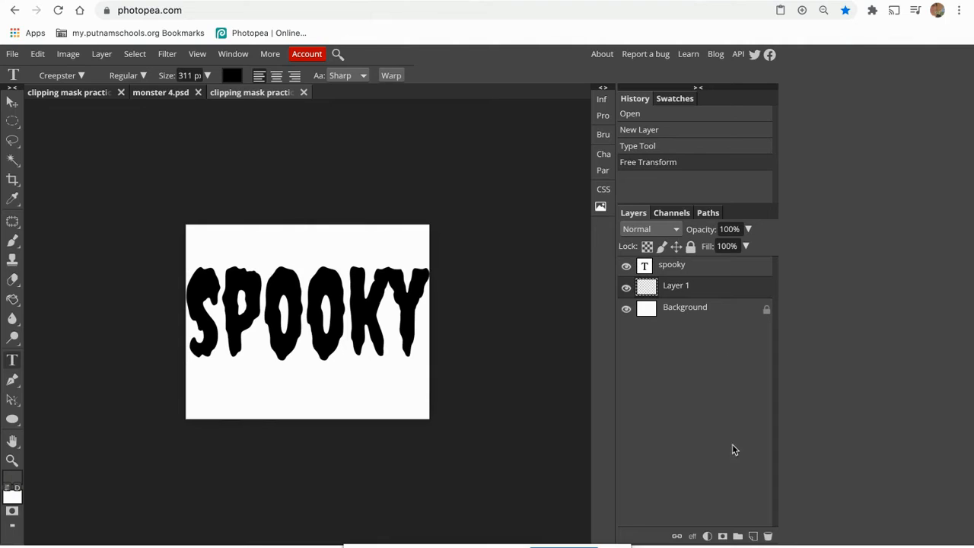
pyautogui.click(767, 536)
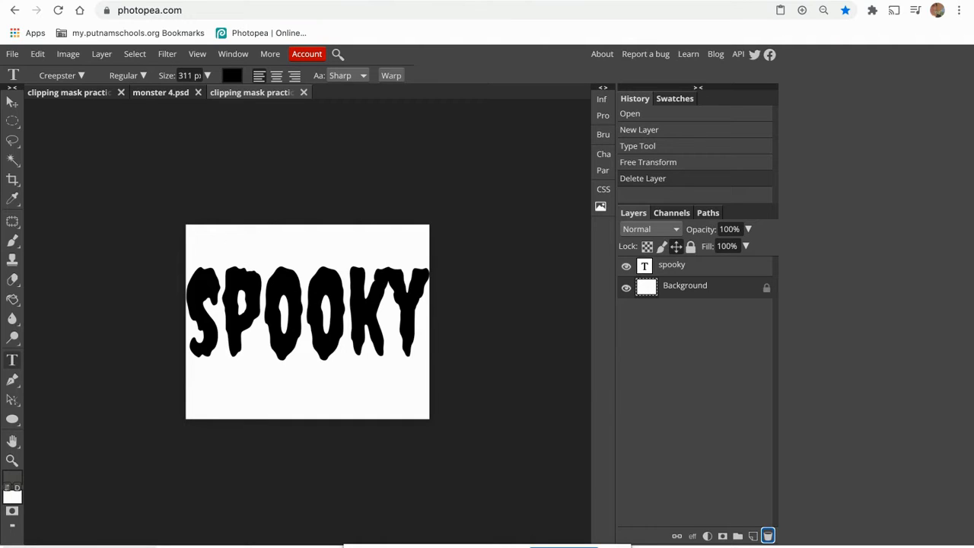
pyautogui.moveTo(252, 382); pyautogui.dragTo(266, 379)
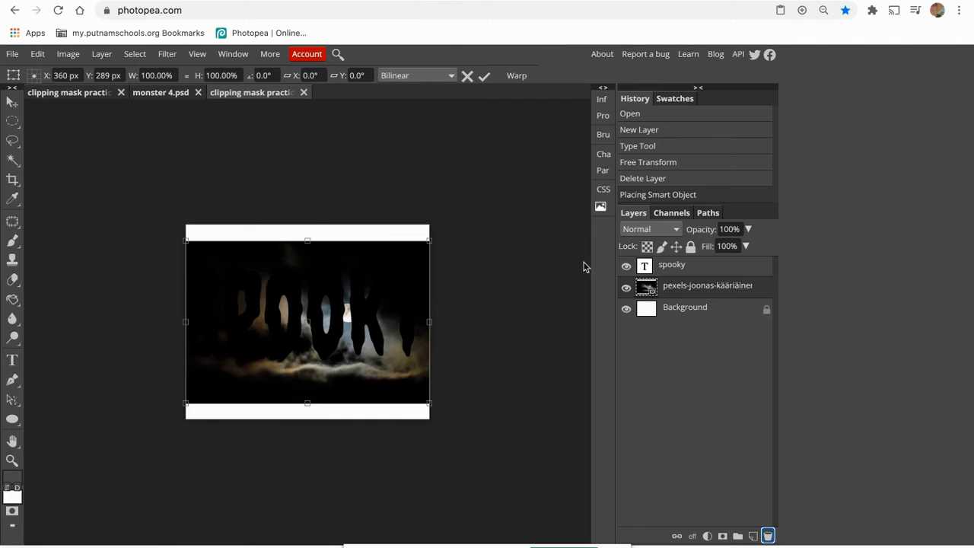
# Hide the spooky text layer to examine the whole moon photo, and make the text visible again.
pyautogui.click(625, 266)
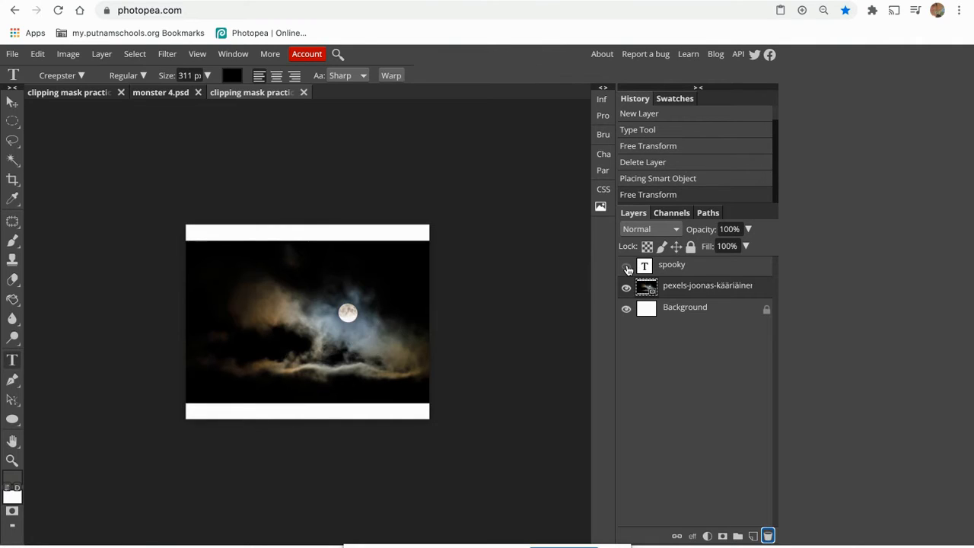
pyautogui.hotkey('ctrl', '+')
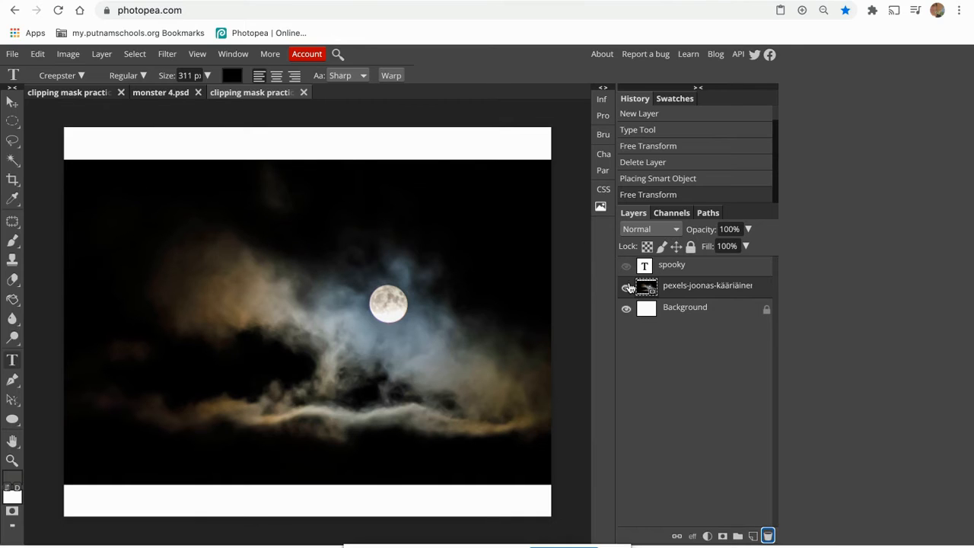
pyautogui.click(626, 267)
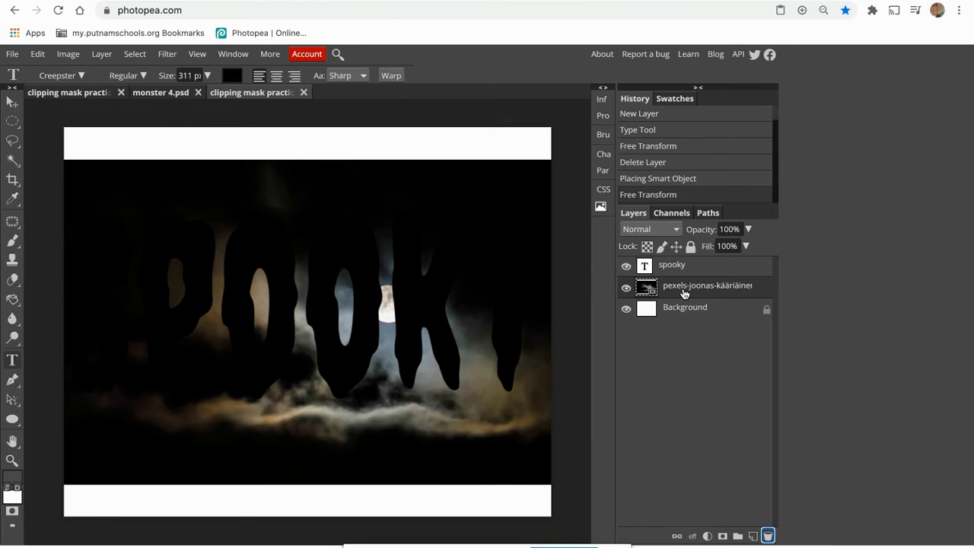
# Move the moon photo layer above the spooky text layer and apply it as a clipping mask to the text.
pyautogui.moveTo(684, 293); pyautogui.dragTo(684, 265)
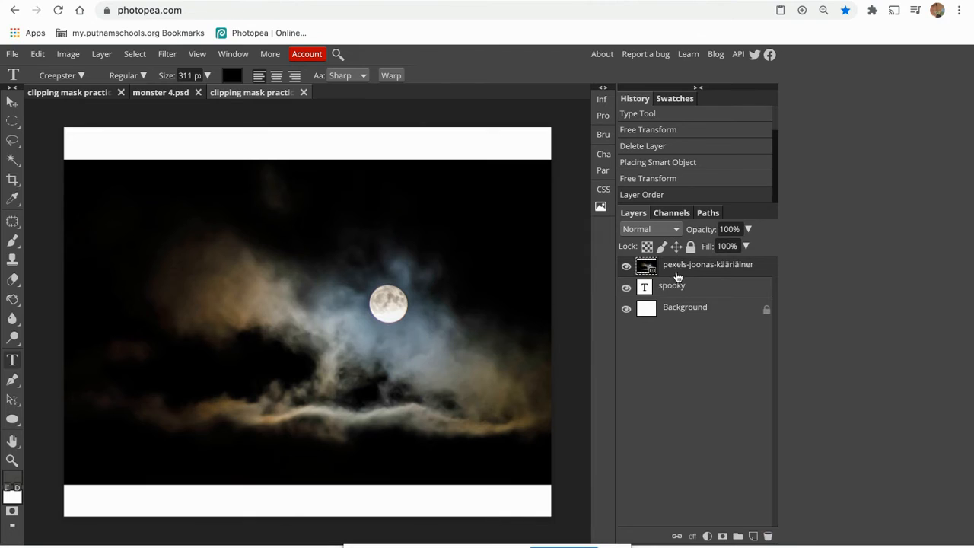
pyautogui.rightClick(690, 272)
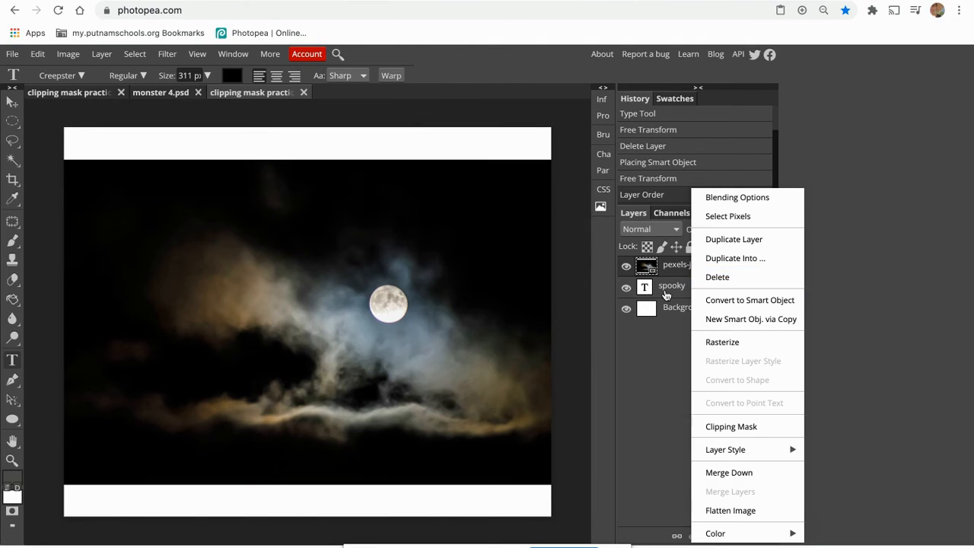
pyautogui.click(721, 426)
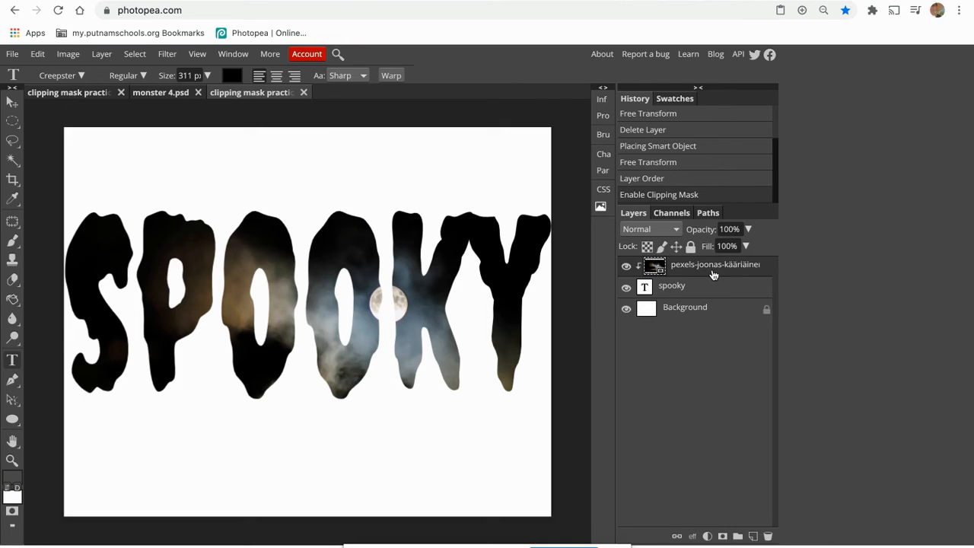
# Move the clipped photo up and slightly right so the moon sits inside the upper stem of the K.
pyautogui.click(11, 101)
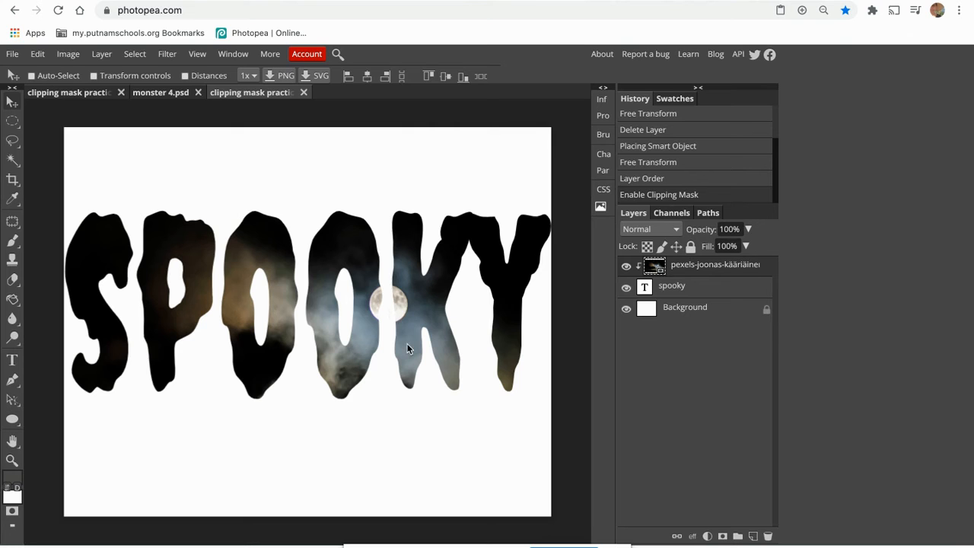
pyautogui.moveTo(407, 344); pyautogui.dragTo(426, 289)
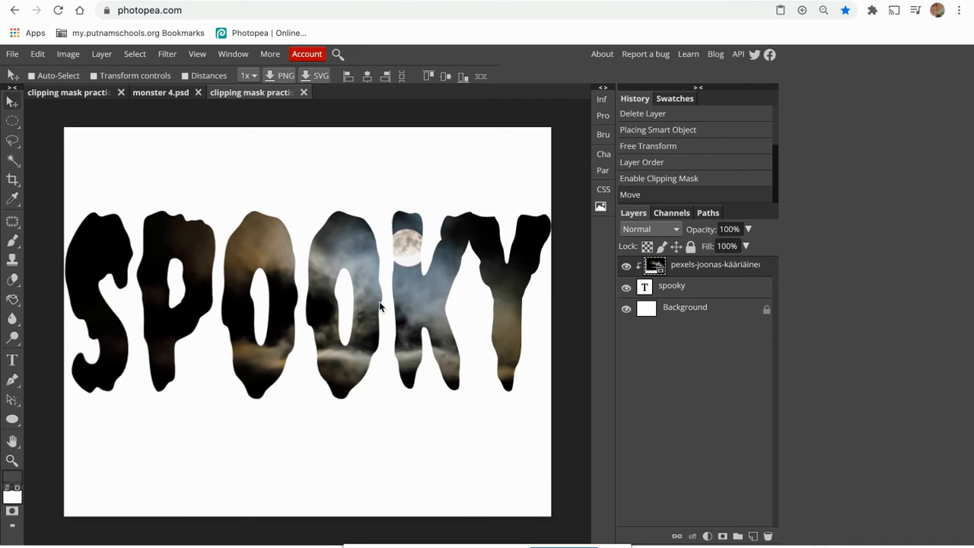
# Unlock the Background layer and fill it with the dark gray foreground color 4b4948 using the Paint Bucket.
pyautogui.click(704, 314)
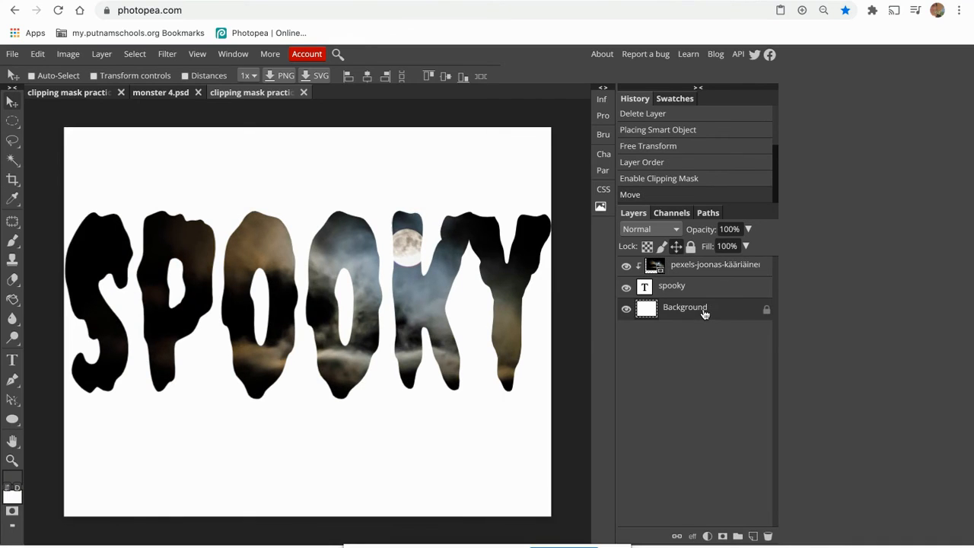
pyautogui.click(766, 311)
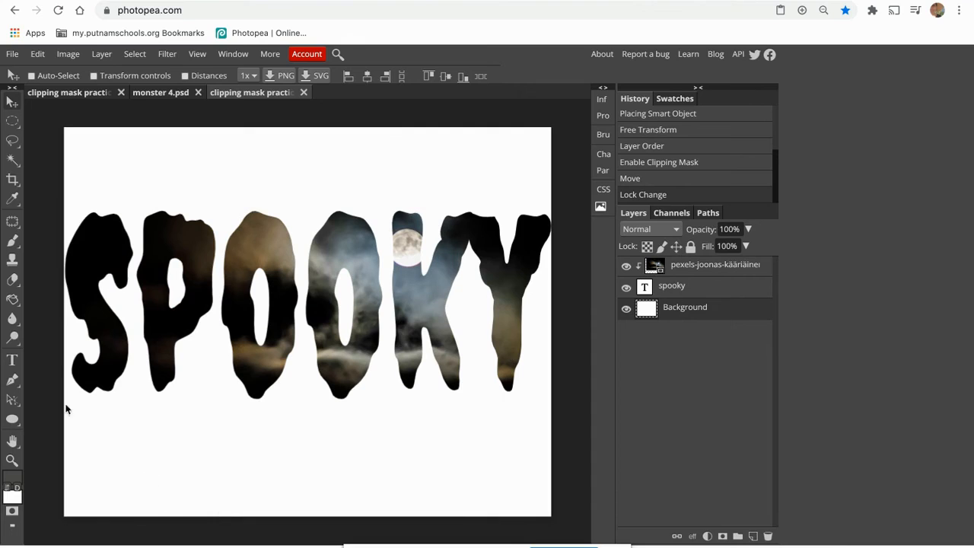
pyautogui.click(12, 479)
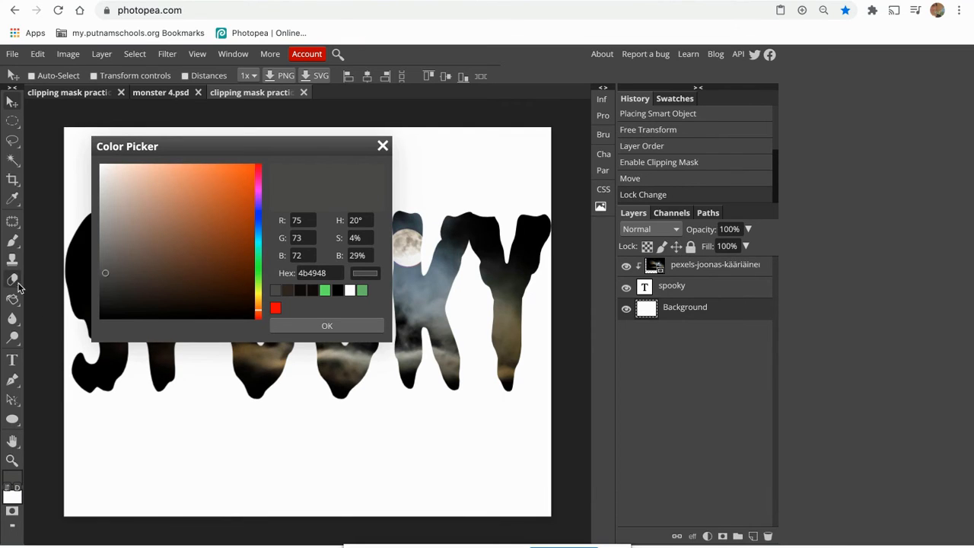
pyautogui.click(283, 329)
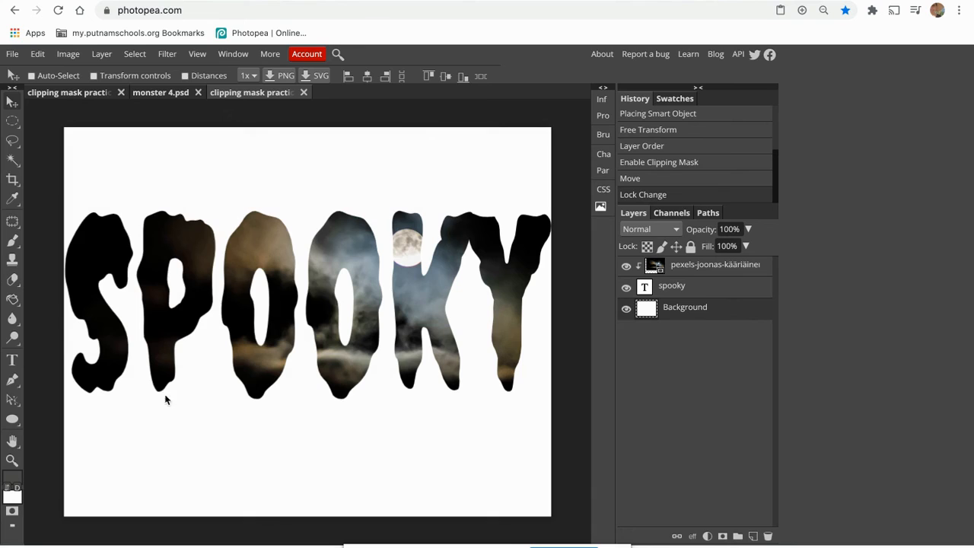
pyautogui.click(13, 303)
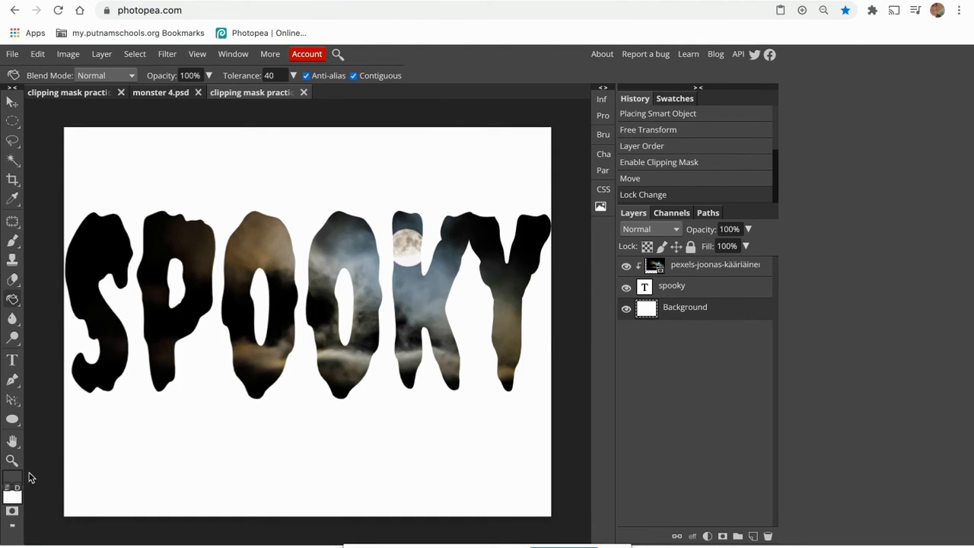
pyautogui.click(147, 454)
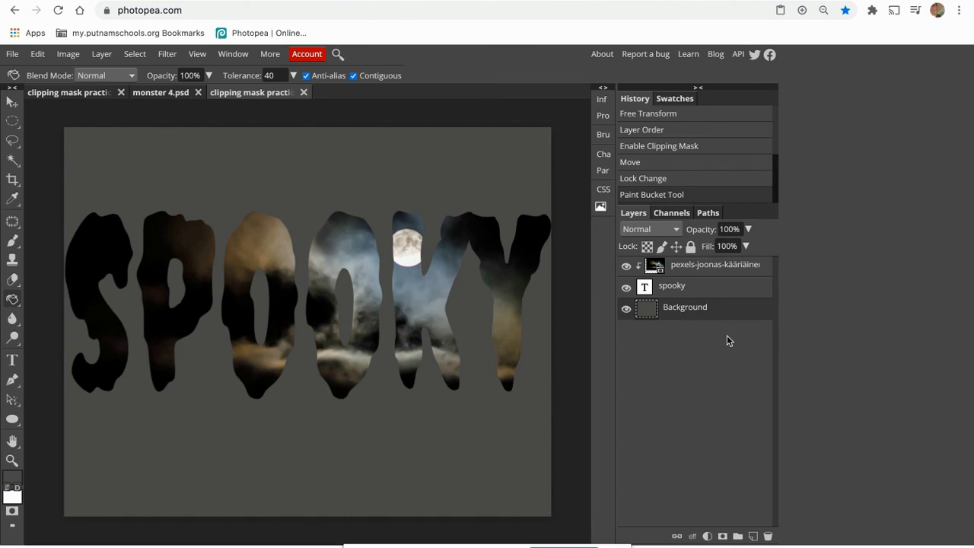
# Shift the clipped moon photo slightly up and right within the letters, and move the spooky text layer slightly down the canvas.
pyautogui.click(708, 273)
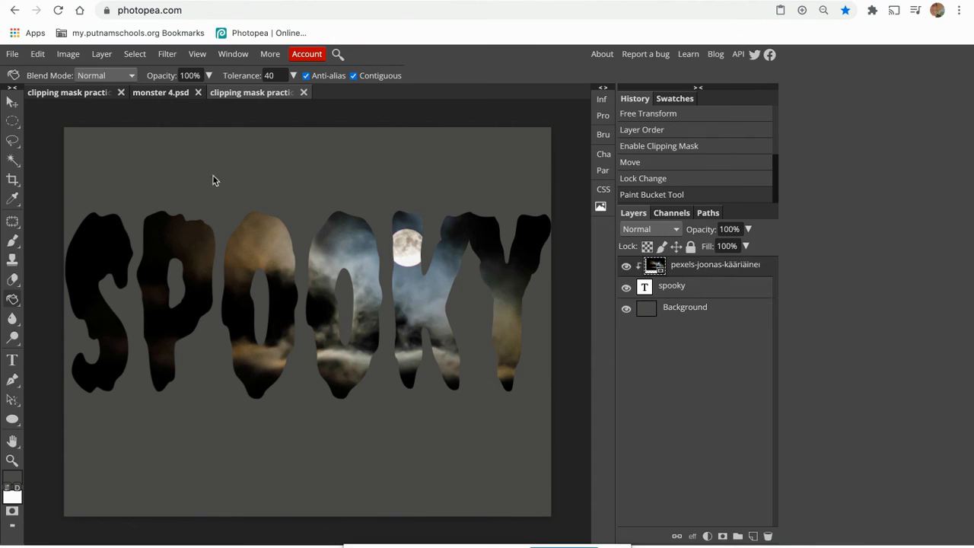
pyautogui.click(14, 102)
pyautogui.moveTo(180, 240)
pyautogui.mouseDown()
pyautogui.moveTo(161, 241)
pyautogui.moveTo(200, 241)
pyautogui.moveTo(185, 233)
pyautogui.mouseUp()
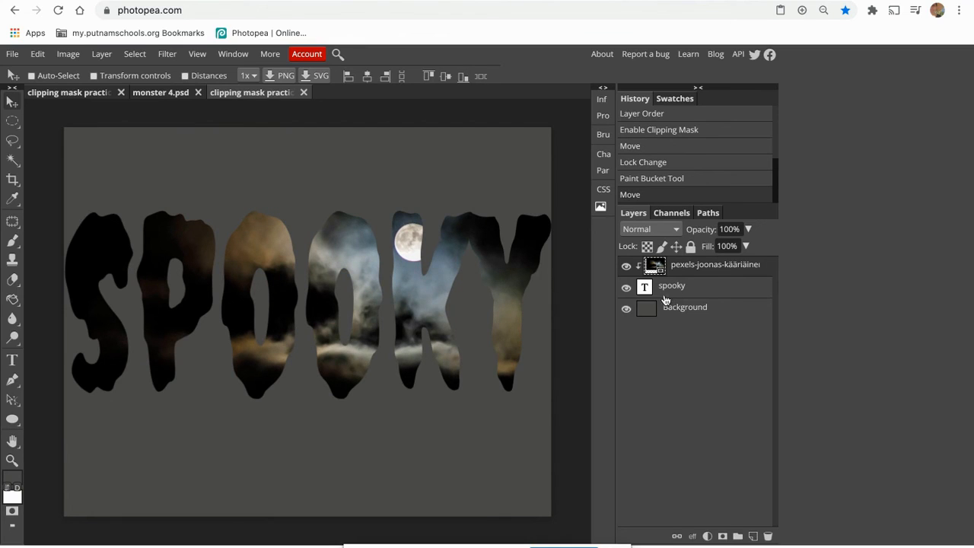
pyautogui.click(723, 295)
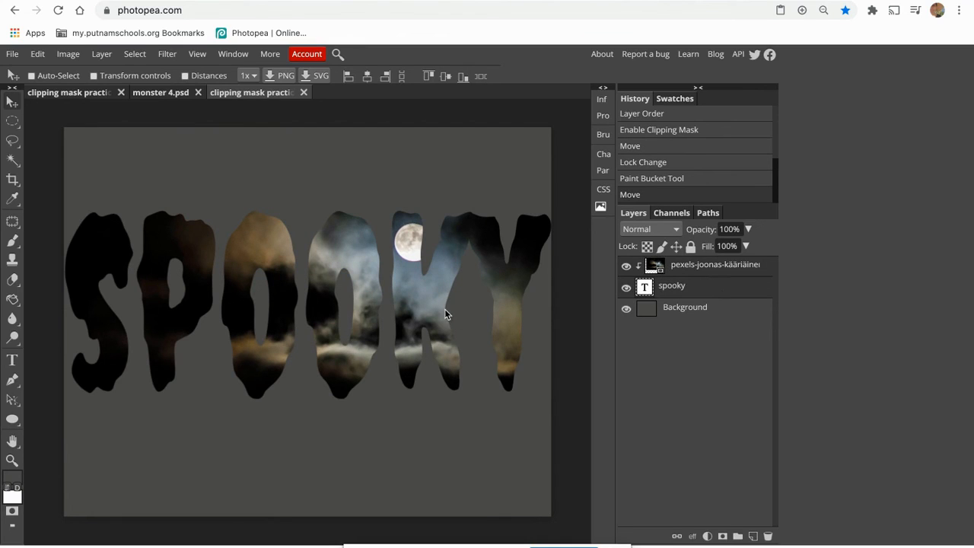
pyautogui.moveTo(424, 302); pyautogui.dragTo(424, 326)
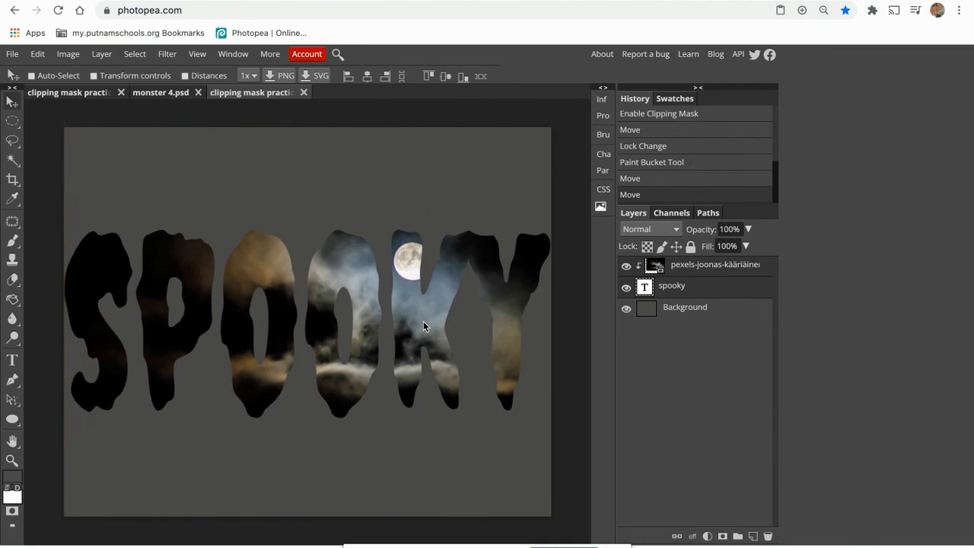